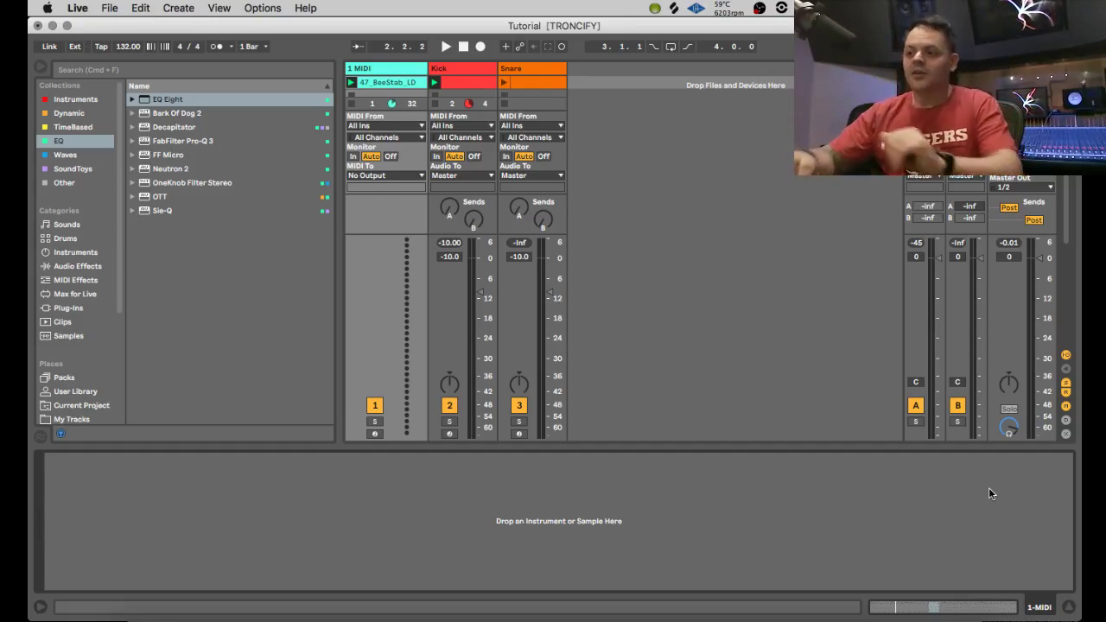
- View the notes of the 47_BeeStab_LD clip on the MIDI track, and hide the clip detail again
click(385, 68)
click(378, 83)
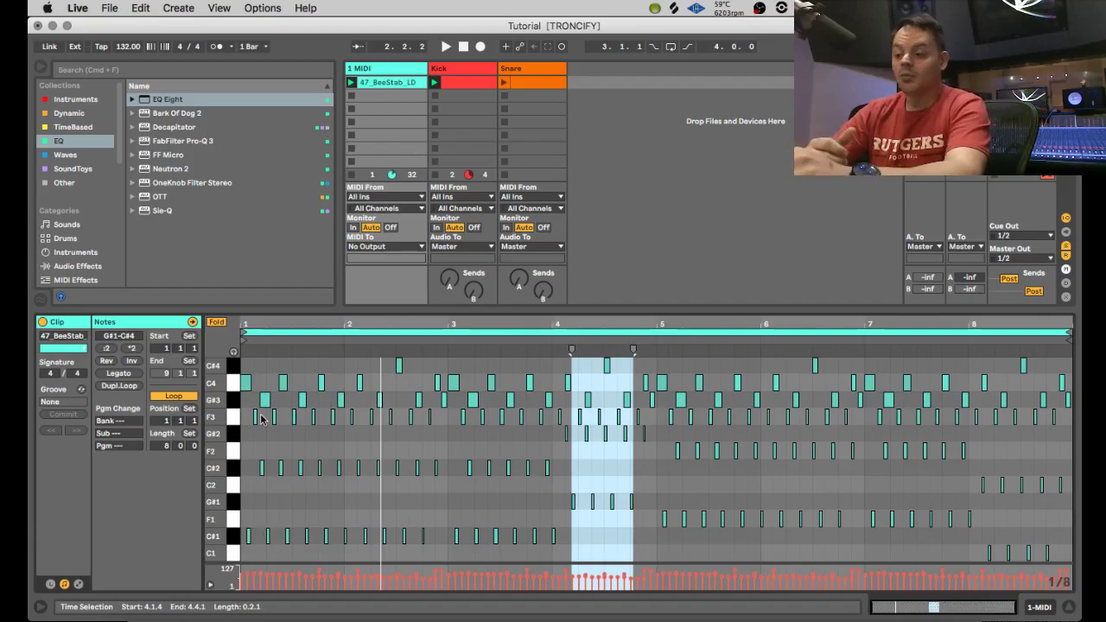
click(1069, 608)
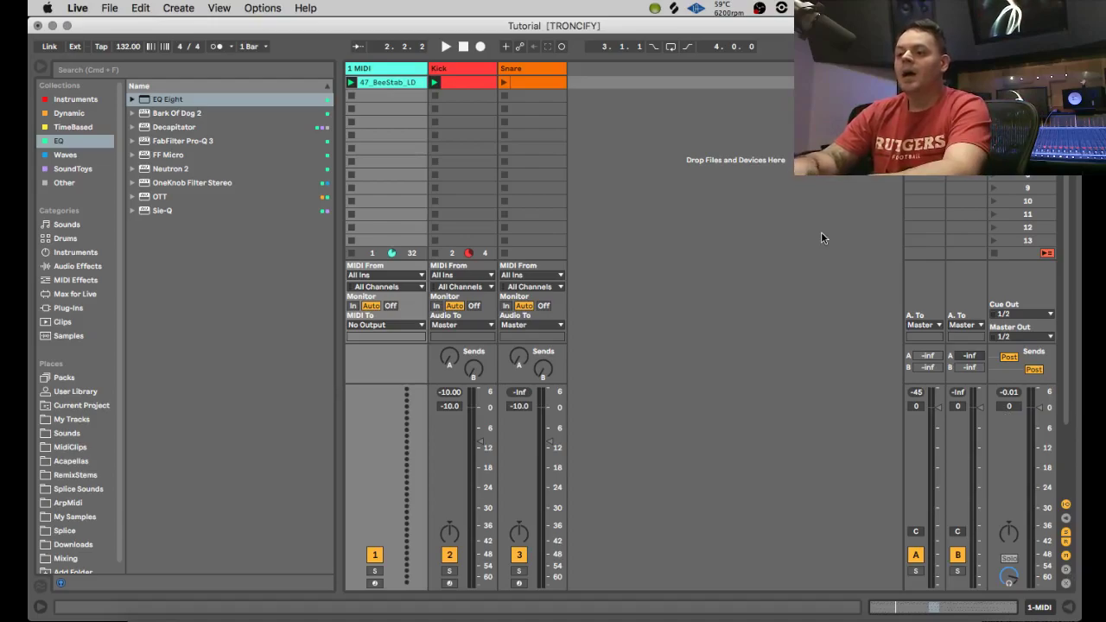
- Load the DUNE3 instrument onto the first MIDI track
double_click(409, 69)
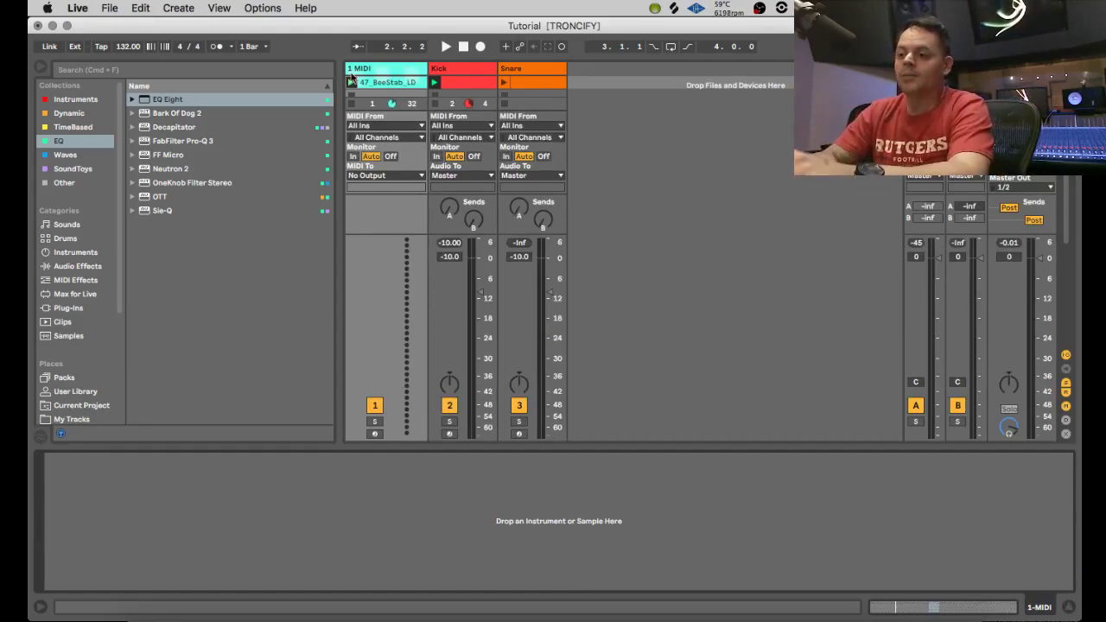
click(76, 99)
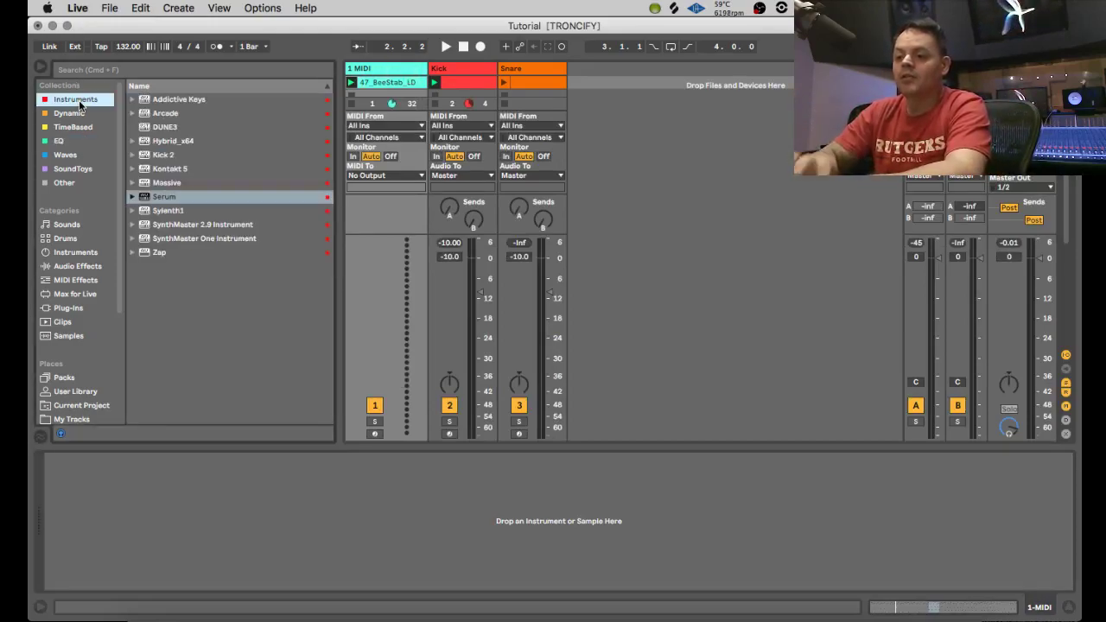
click(184, 128)
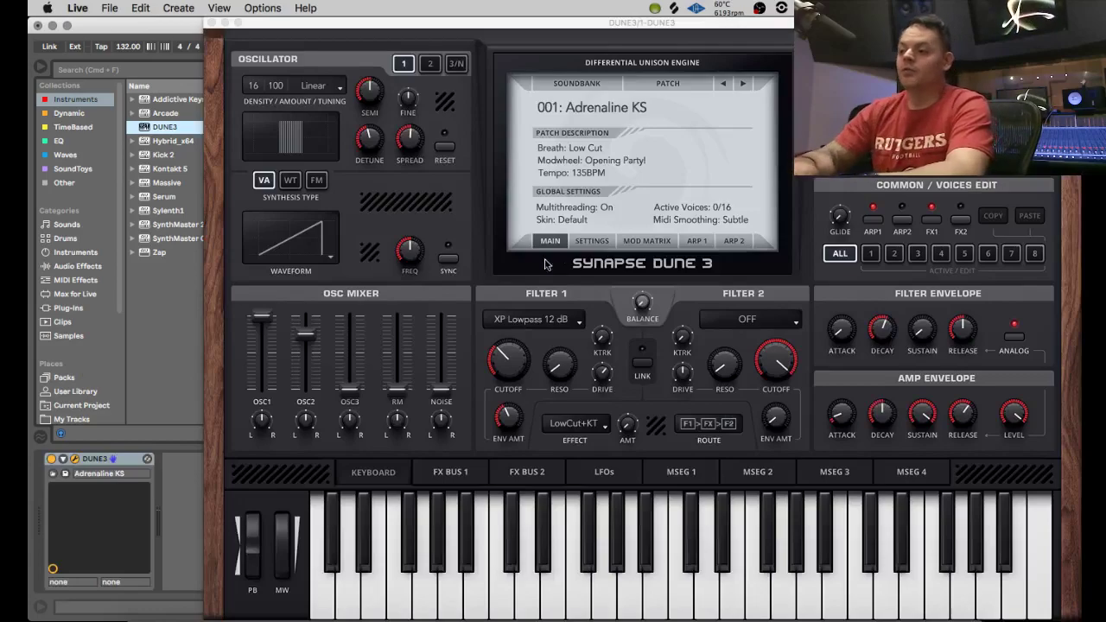
- Load the patch LD - Trance Anthem AZ from DUNE3's Aiyn Zahev - Spice Vol.1 soundbank
click(593, 83)
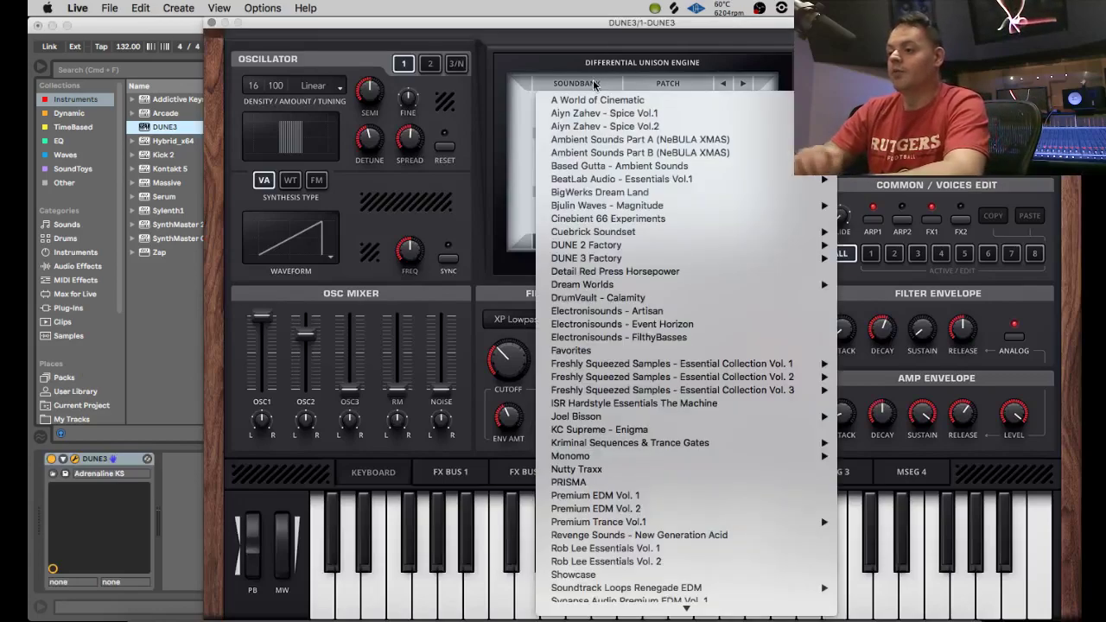
click(589, 114)
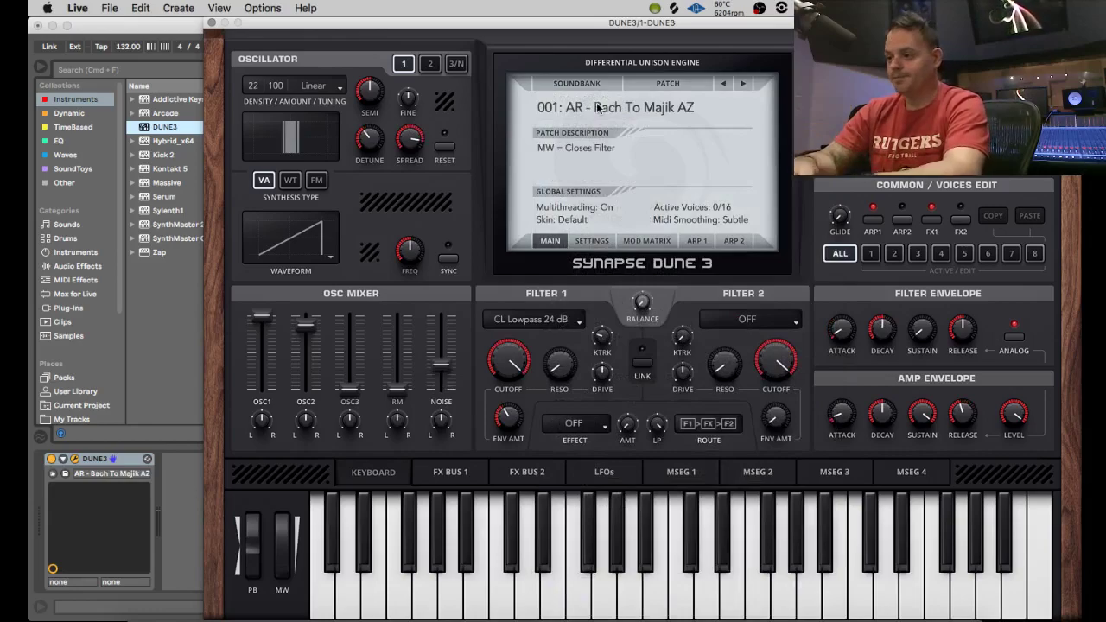
click(587, 115)
scroll(655, 468, down, 3)
scroll(655, 468, down, 3)
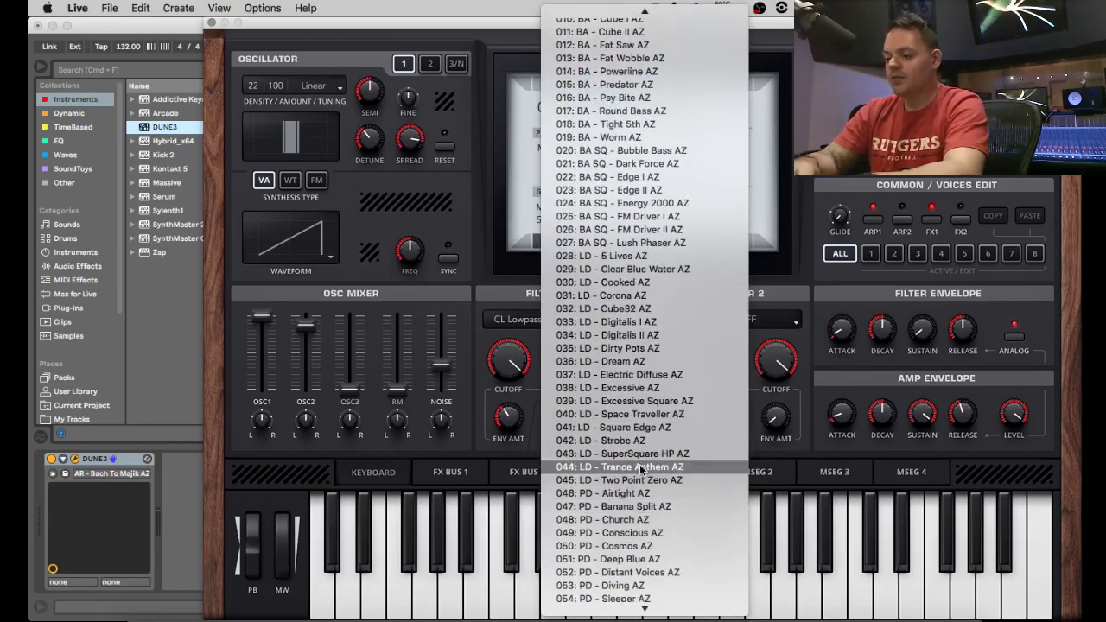
click(642, 468)
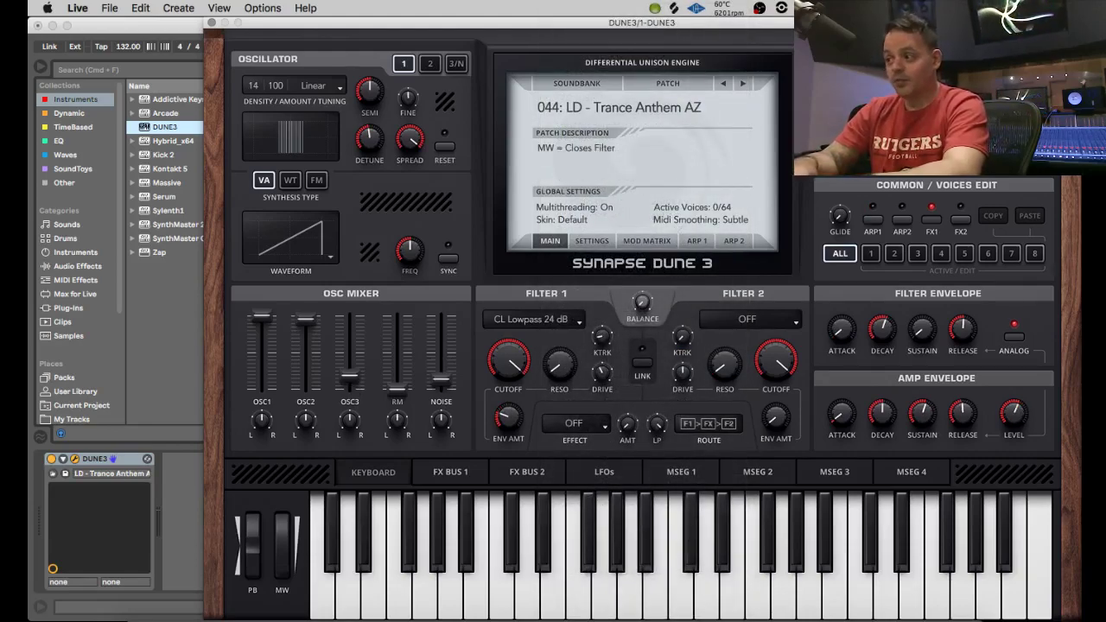
- Limit DUNE3 to 8 voices, shorten the decay of its amp and filter envelopes, and close the plug-in window
click(943, 86)
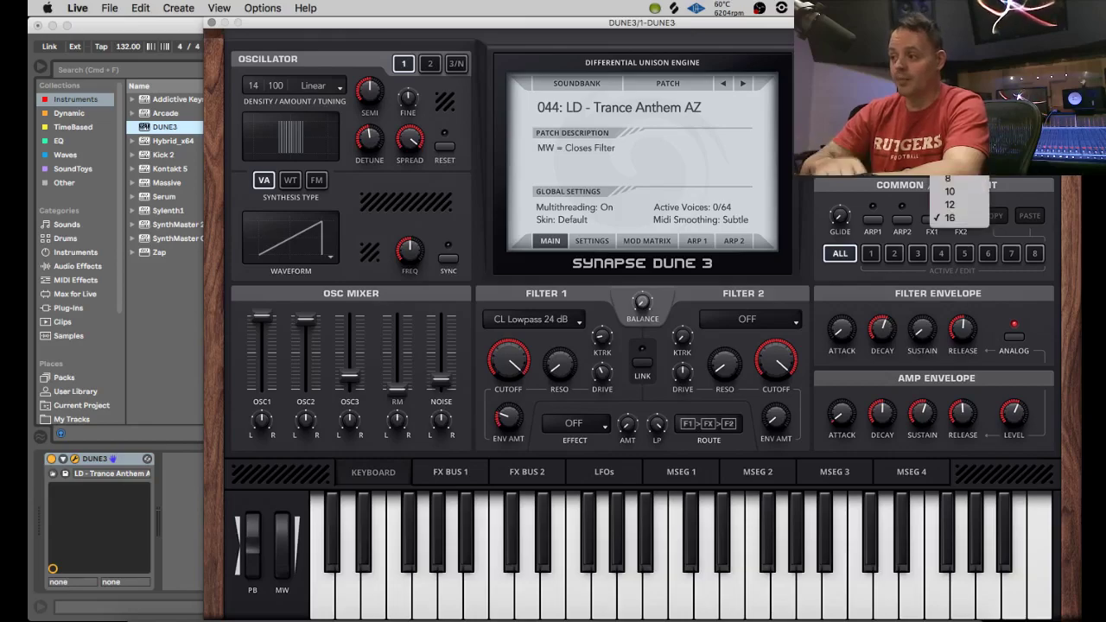
click(965, 179)
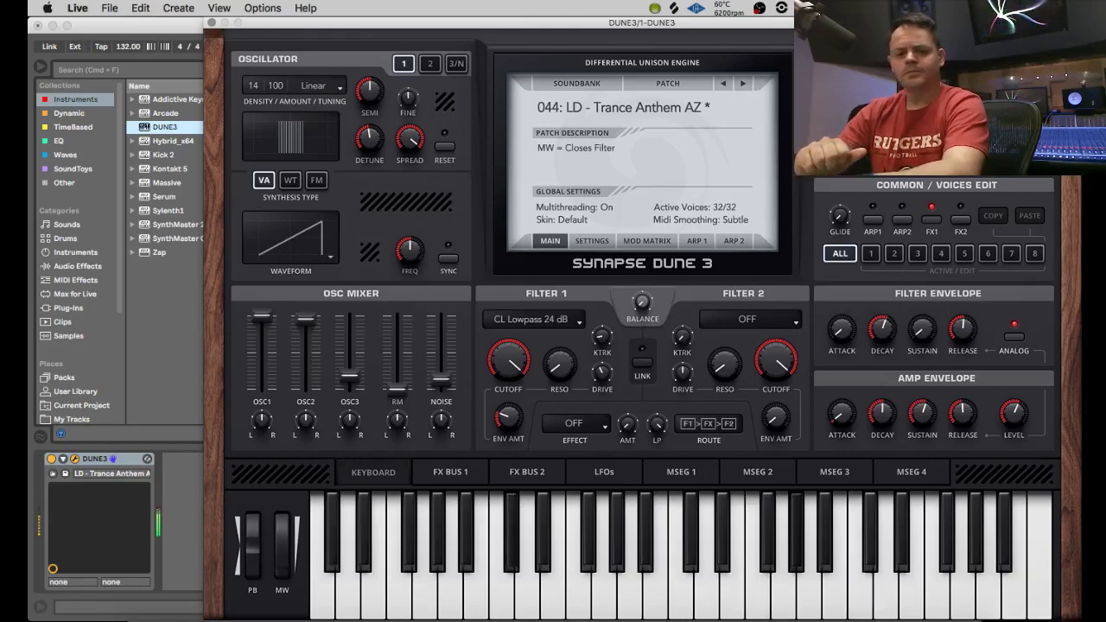
click(965, 414)
drag(926, 412, 881, 404)
drag(885, 329, 887, 344)
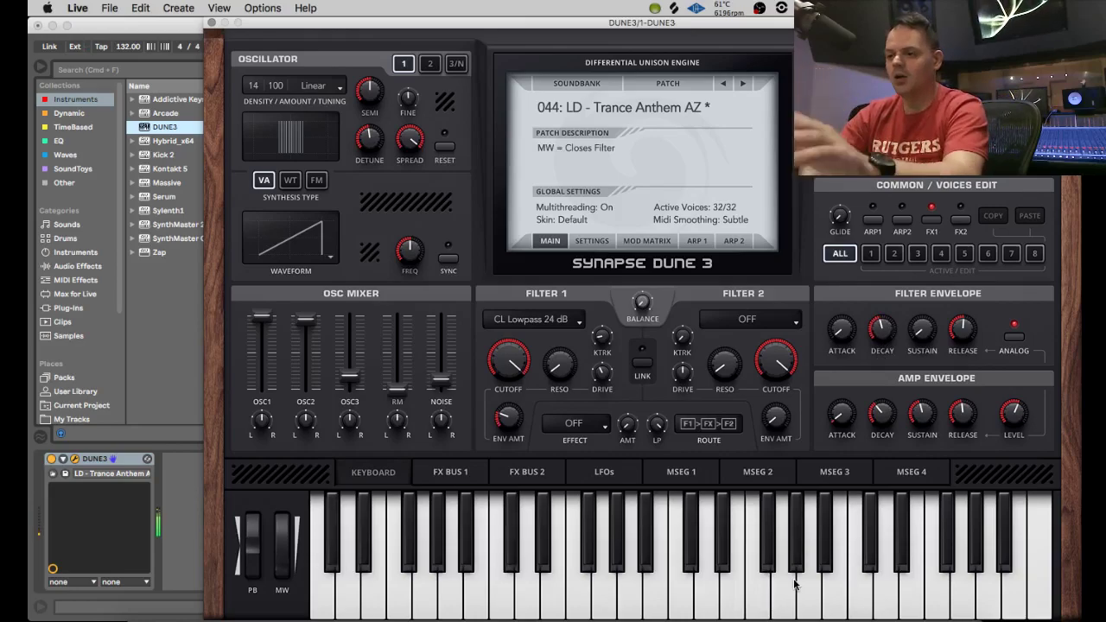
click(211, 23)
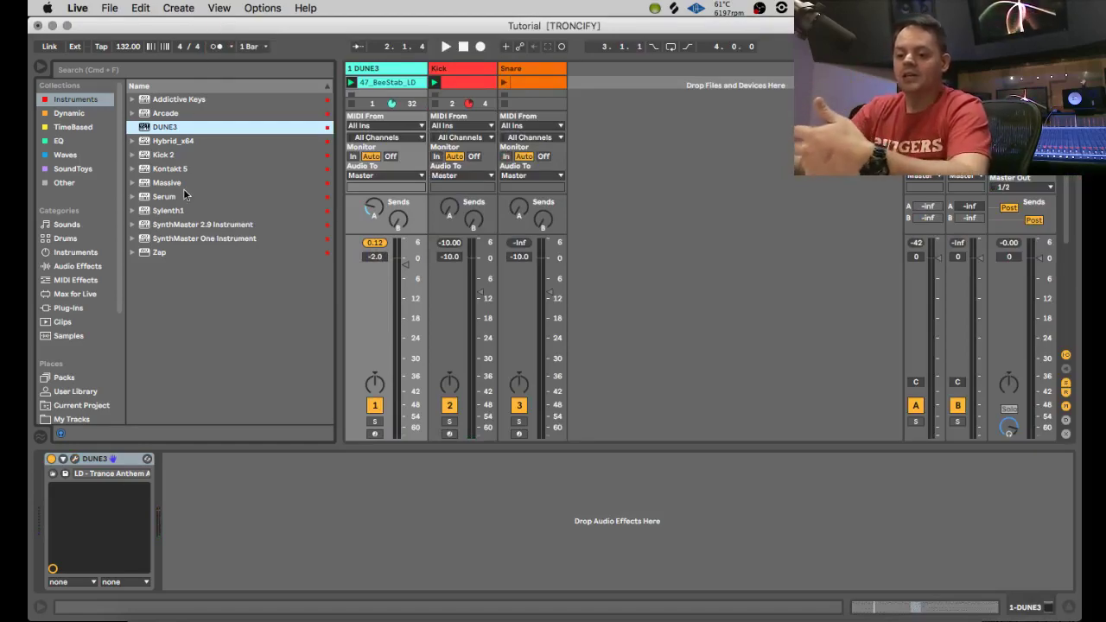
- Group DUNE3 into an Instrument Rack and show the rack's chain list
click(96, 461)
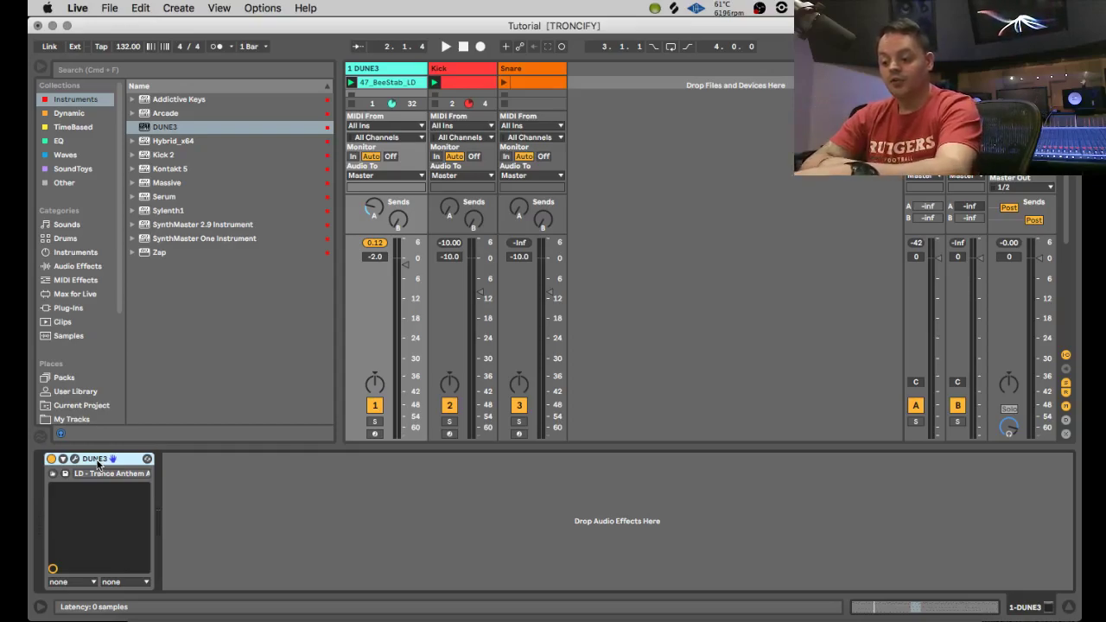
key(super+c)
key(super+g)
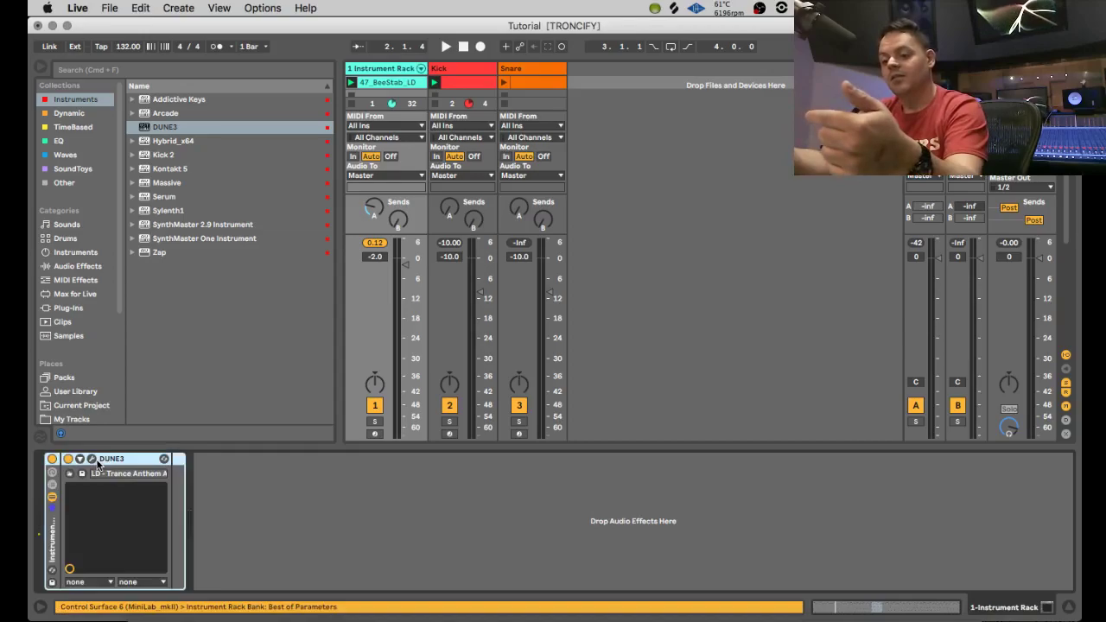
click(52, 486)
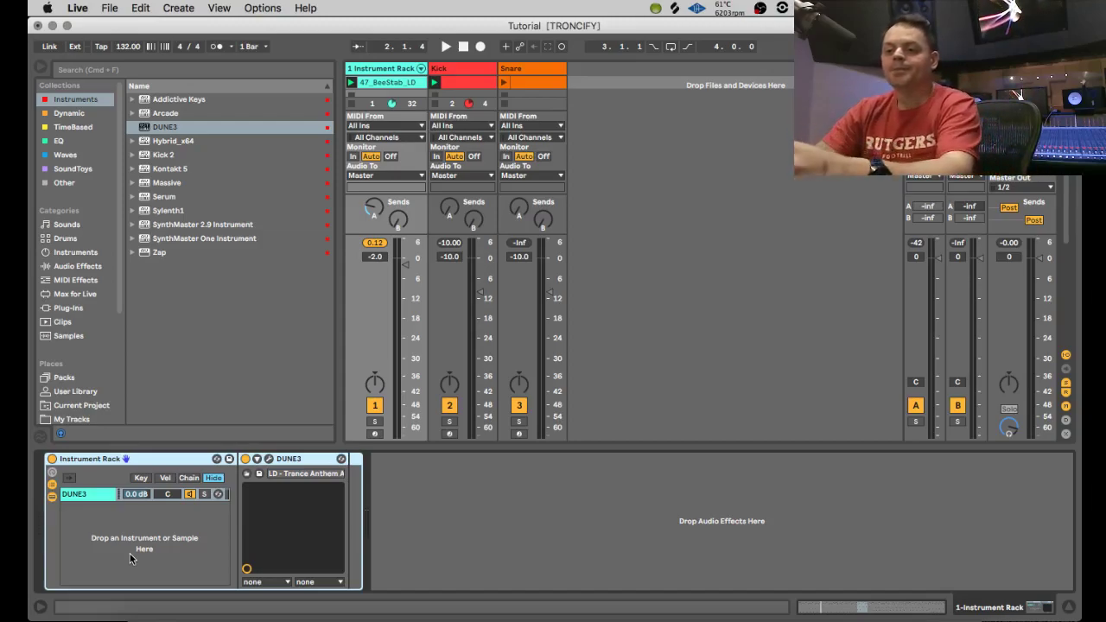
- Add Serum to the Instrument Rack as a second chain below DUNE3
click(91, 101)
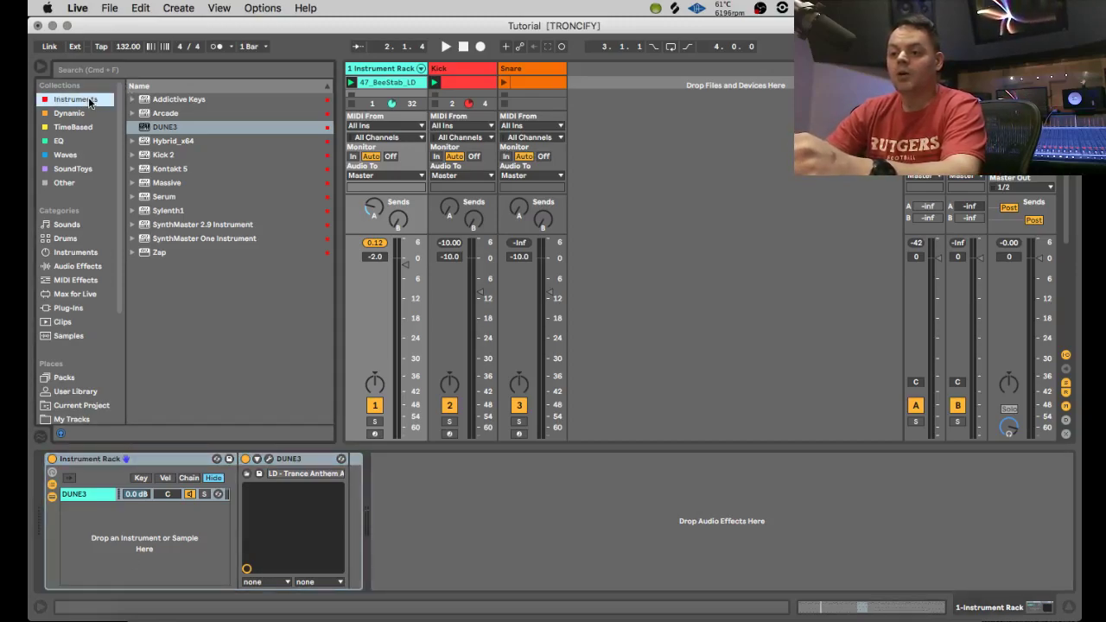
click(182, 196)
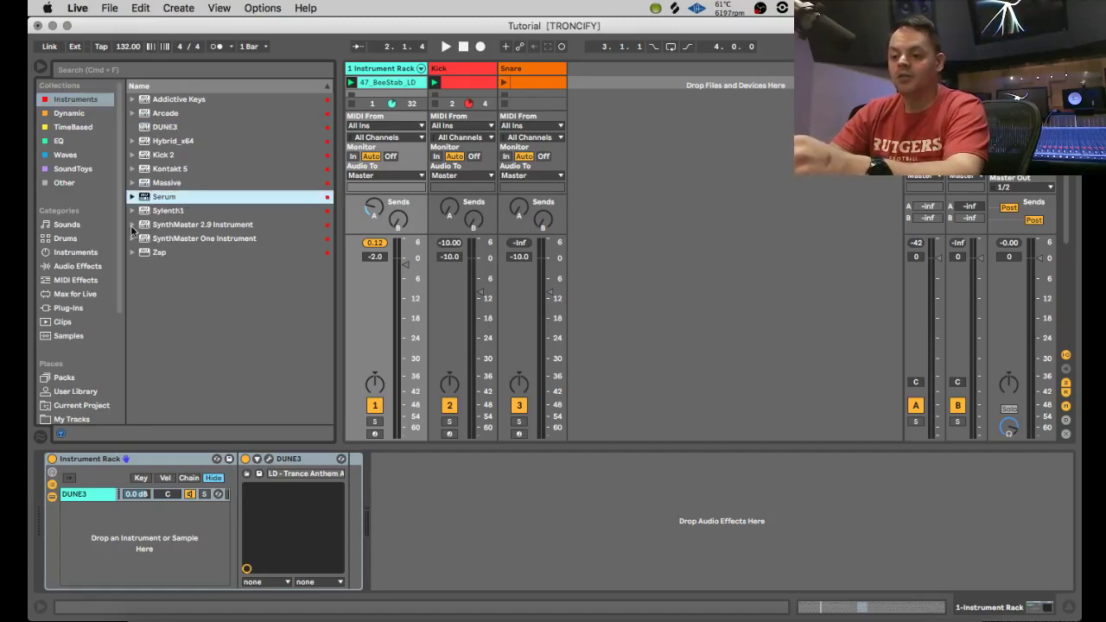
drag(148, 204, 126, 534)
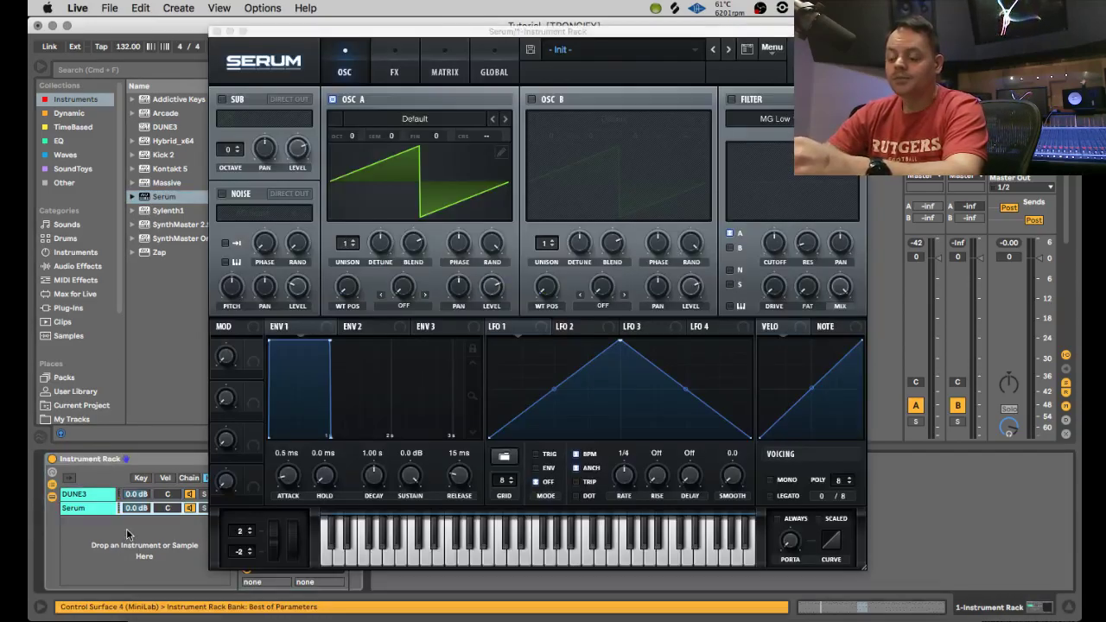
- Load Serum's user preset TrancePAd, set its polyphony to 6, and close the plug-in window after viewing the global settings
click(593, 67)
mouse_move(614, 213)
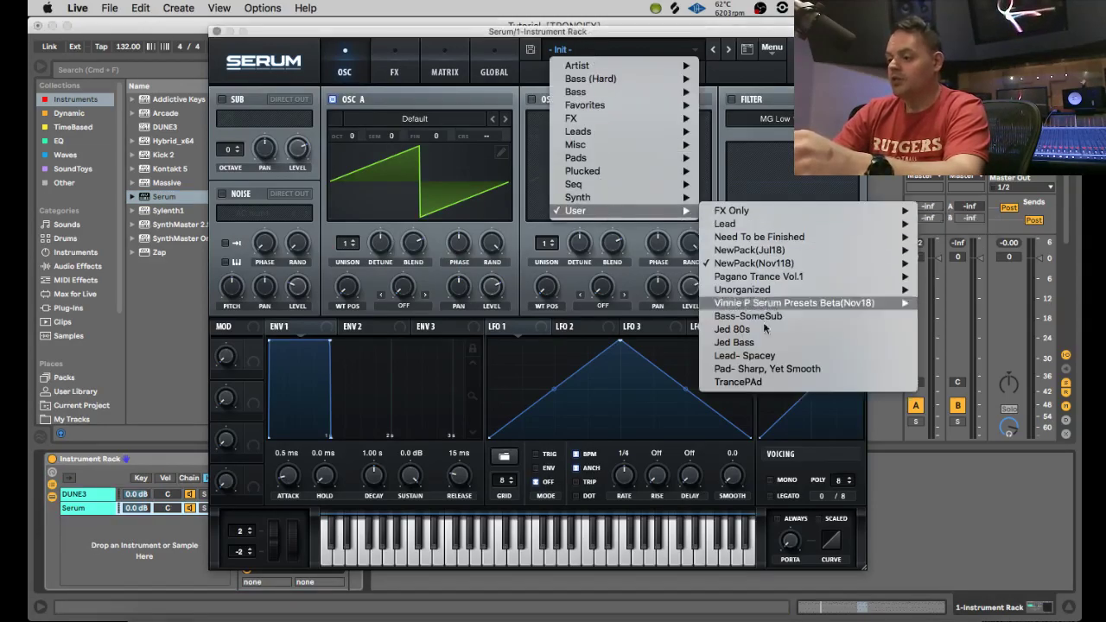
click(752, 383)
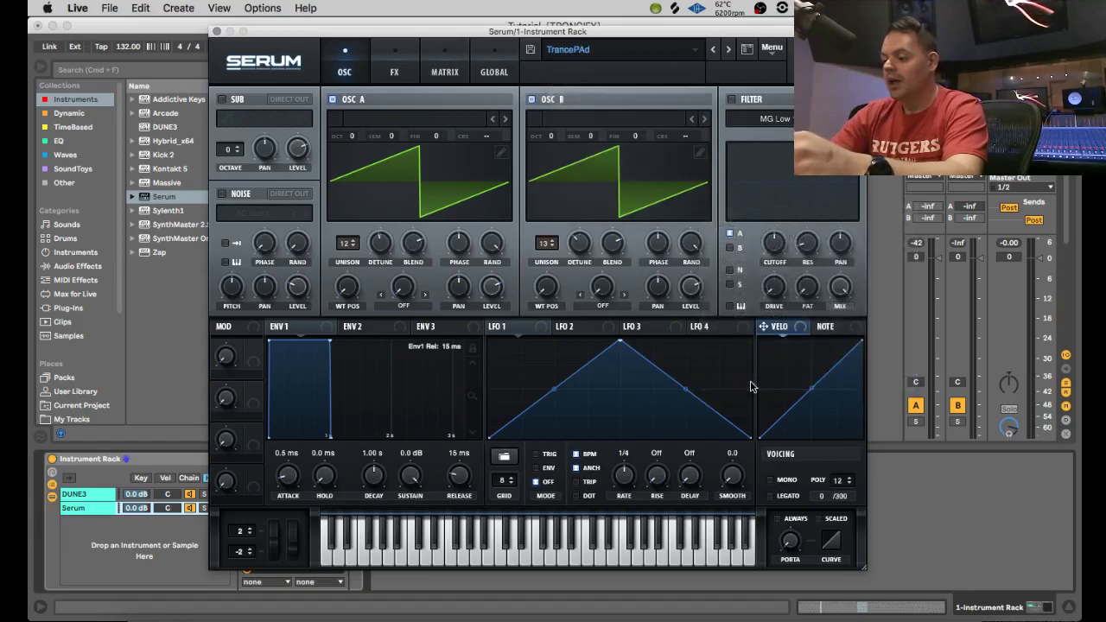
drag(843, 481, 843, 506)
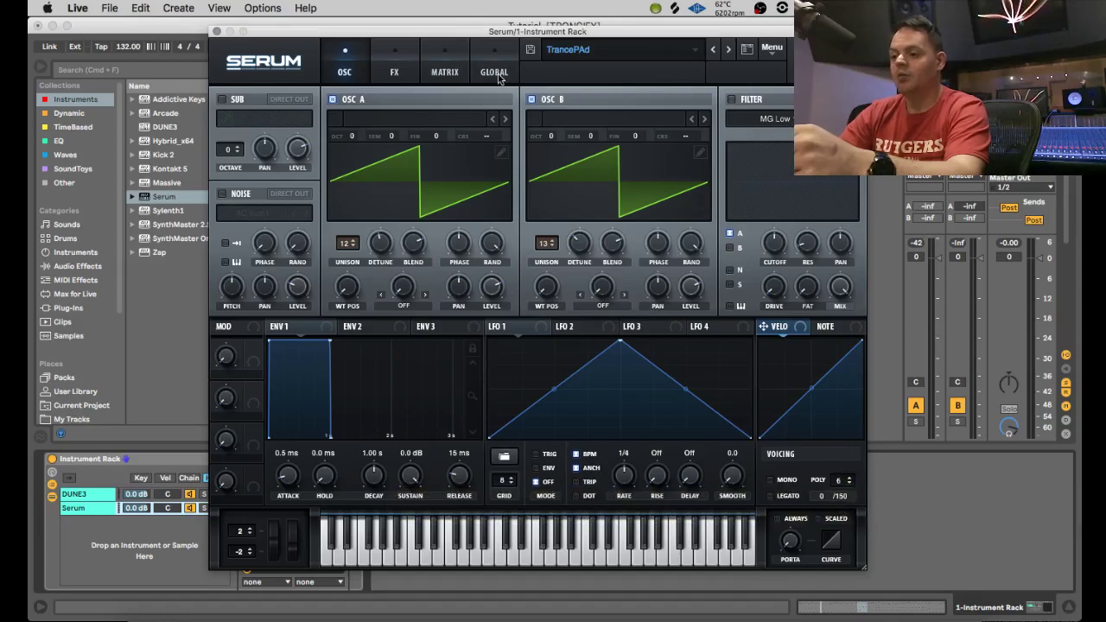
click(494, 73)
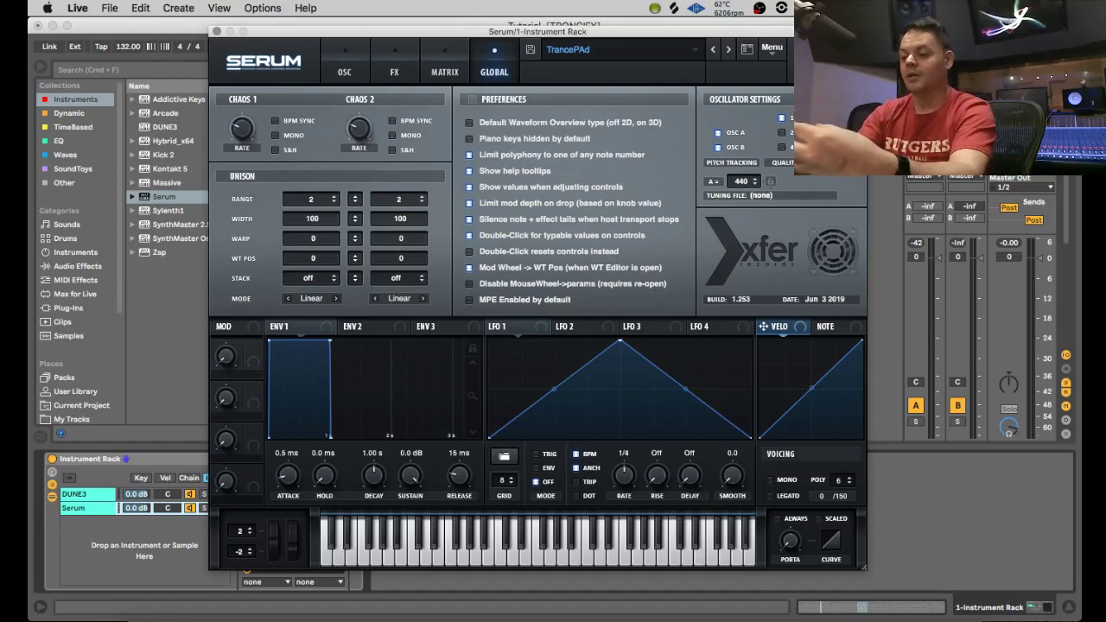
click(217, 32)
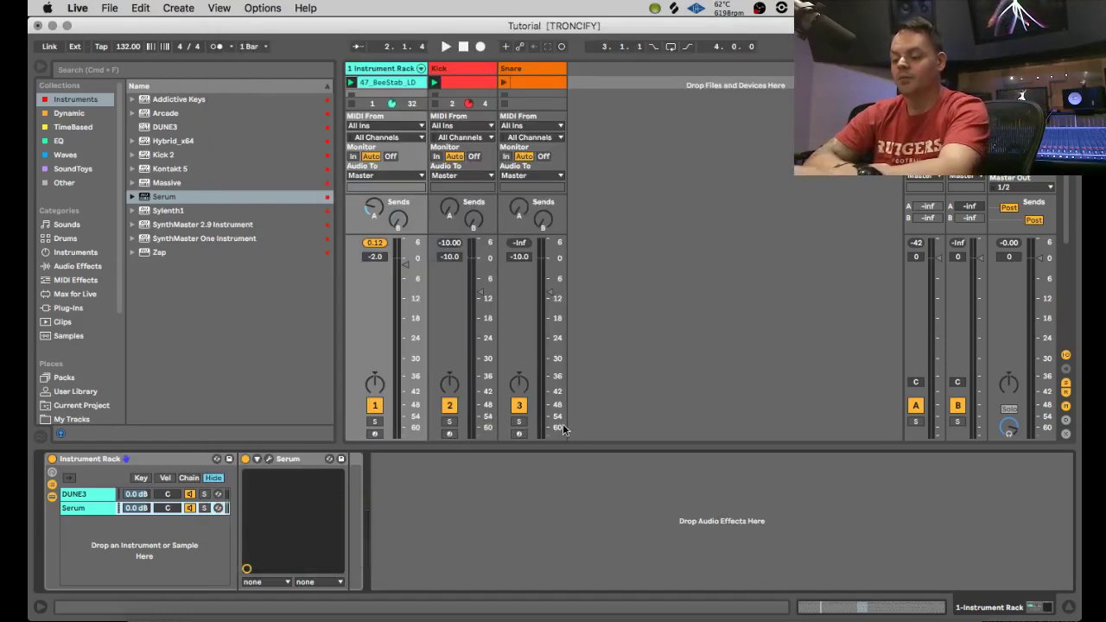
- Play back the layered DUNE3 and Serum sound, and mute the Kick track
key(space)
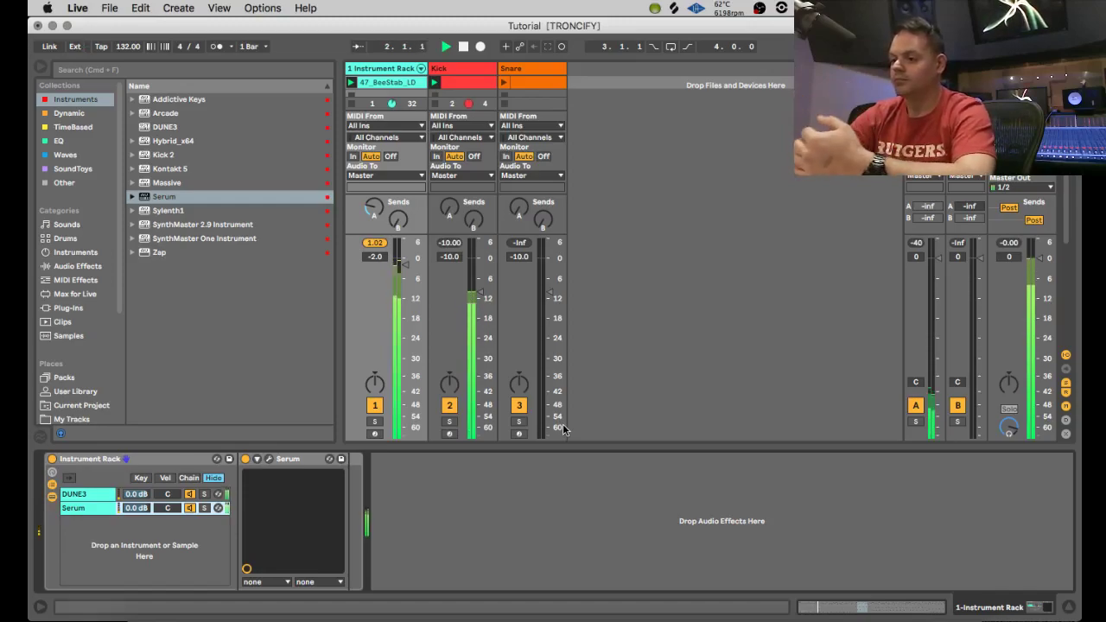
key(space)
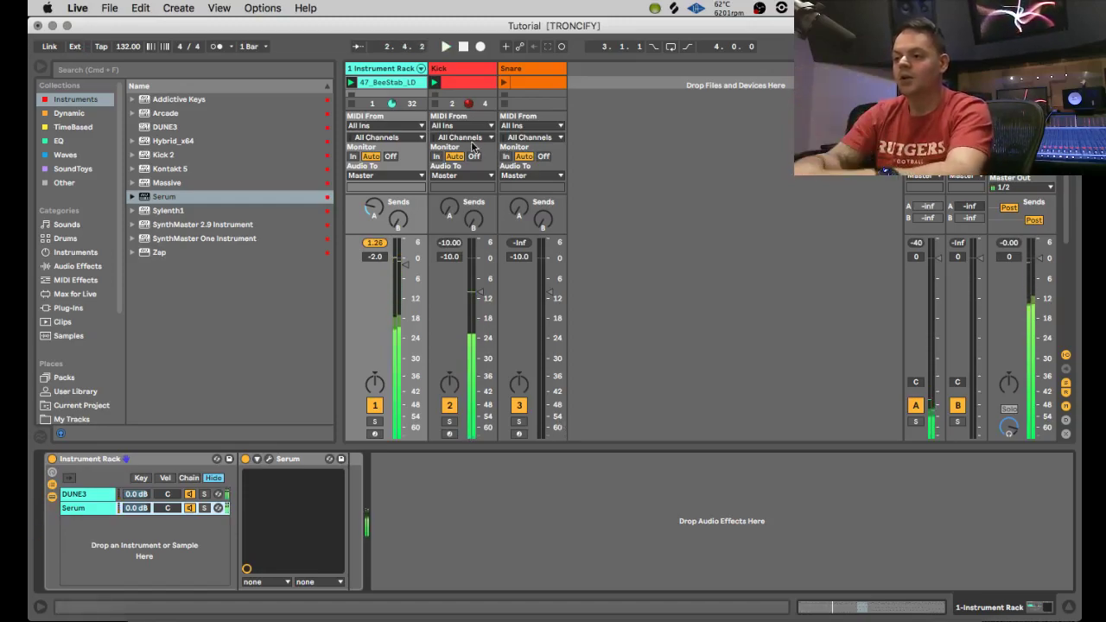
click(449, 407)
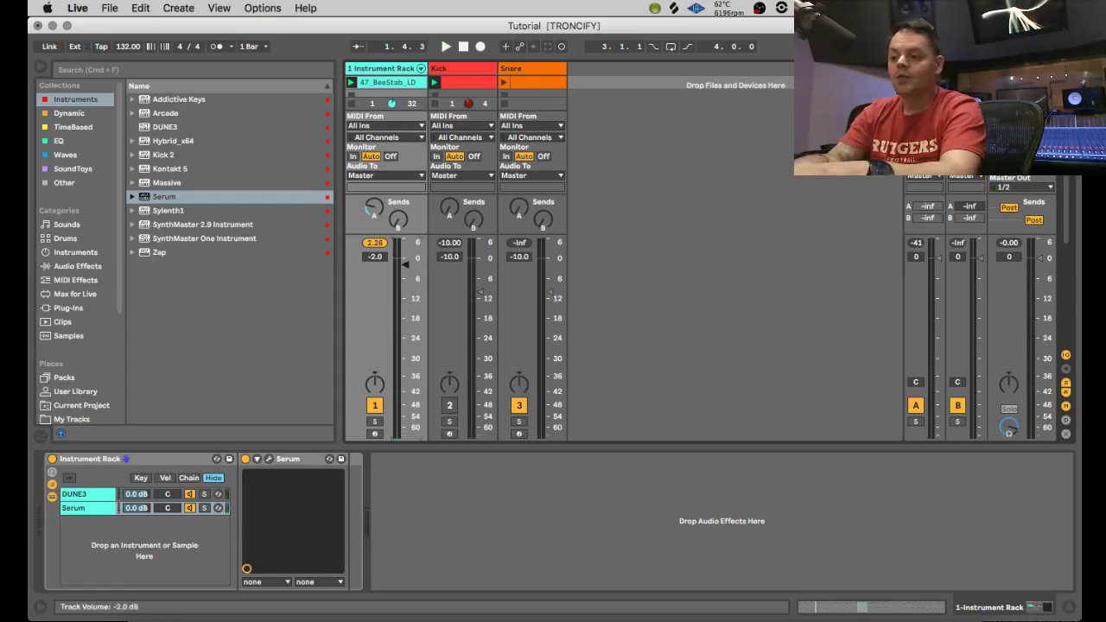
- Set the rack track's volume to -4.8 dB and both the DUNE3 and Serum chains to -7.0 dB, and audition the balance
click(85, 497)
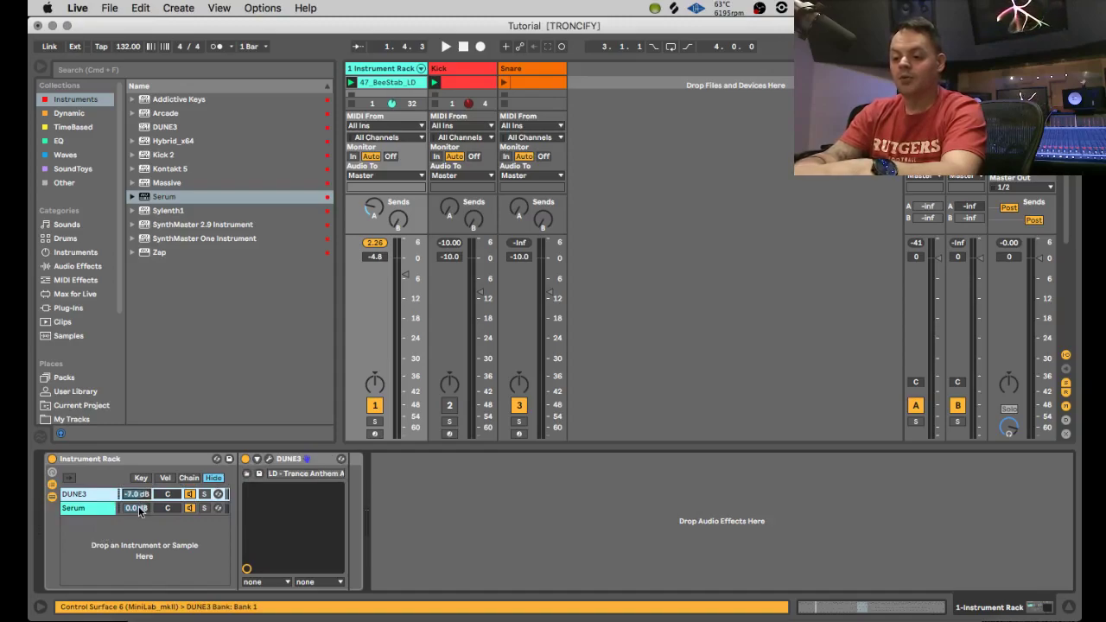
drag(141, 508, 141, 523)
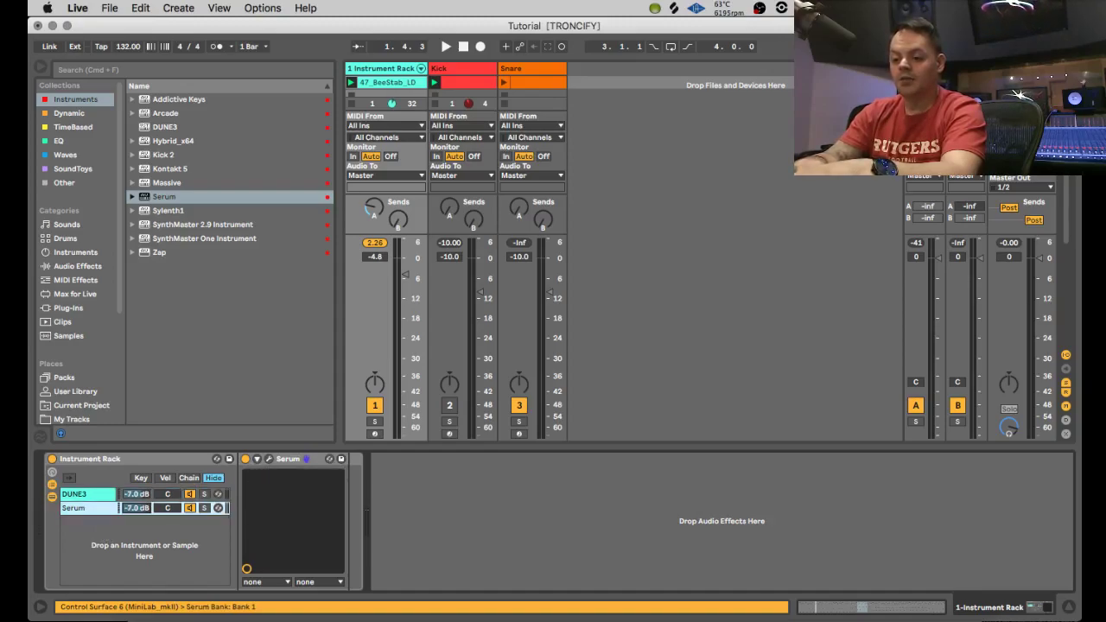
key(space)
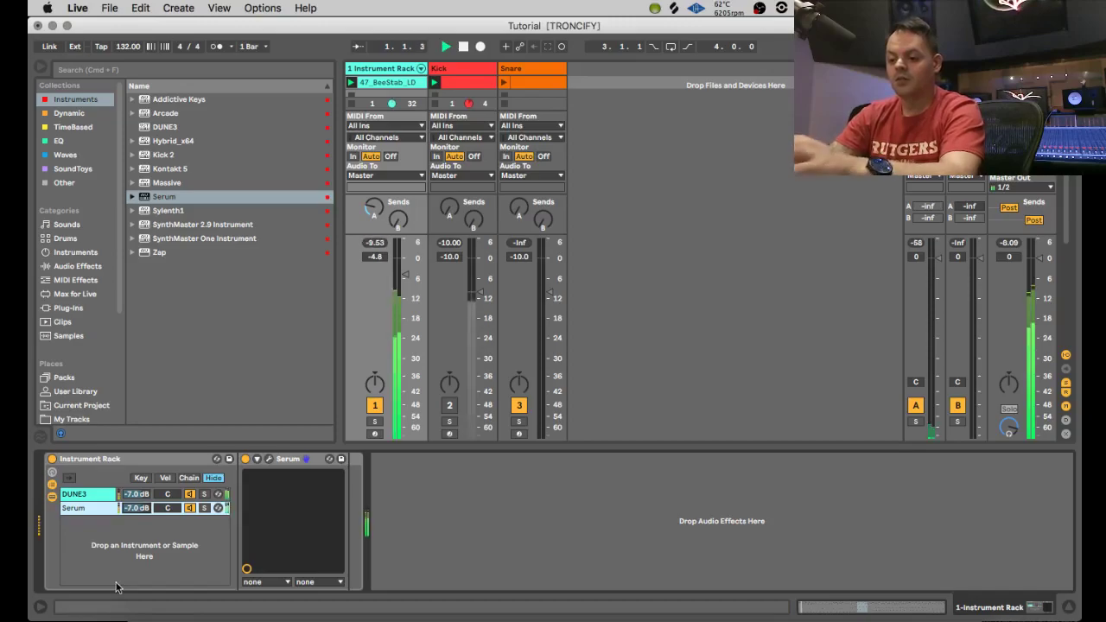
key(space)
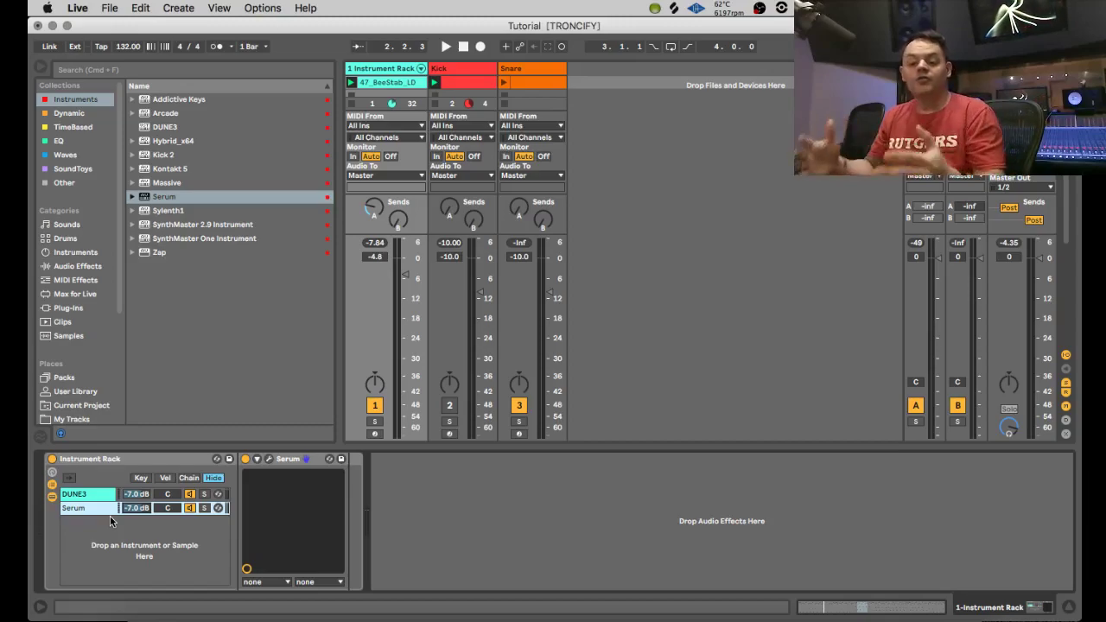
- Show the rack's key zones and restrict the DUNE3 chain to about G#0 to B1
click(141, 479)
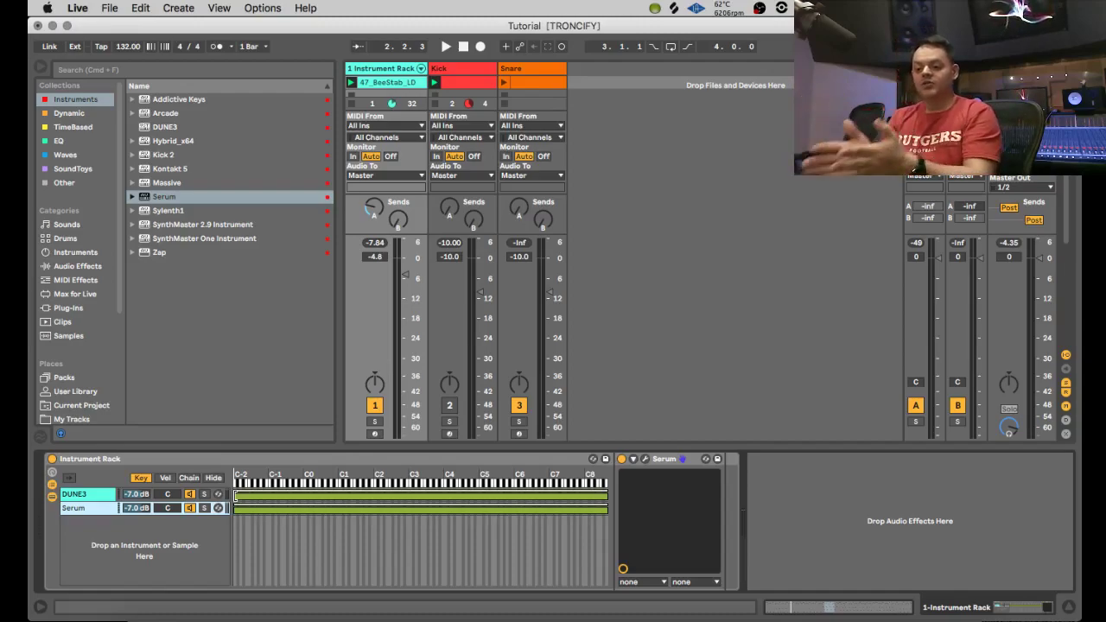
drag(235, 495, 329, 495)
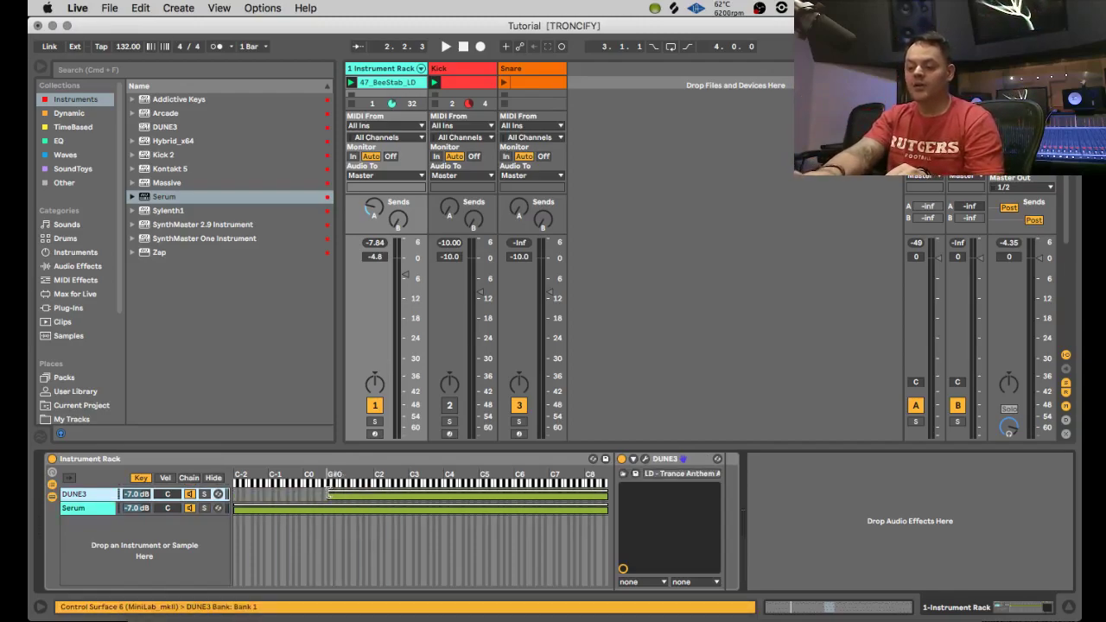
drag(608, 491, 373, 477)
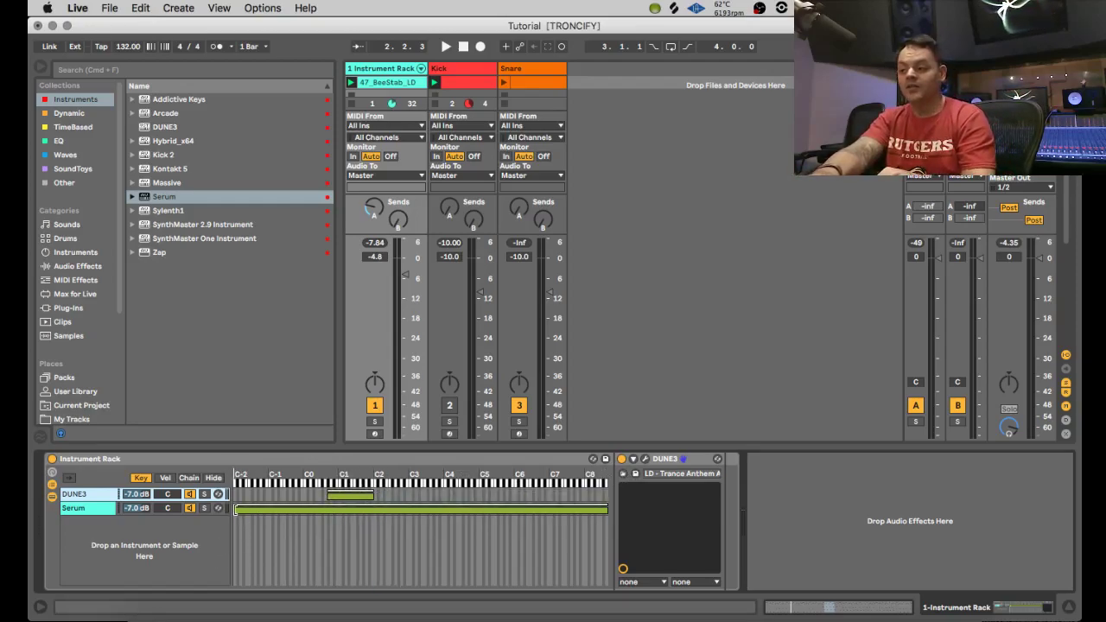
- Restrict the Serum chain's key zone to about B1 to C4, and audition the keyboard split
click(235, 510)
drag(235, 511, 374, 512)
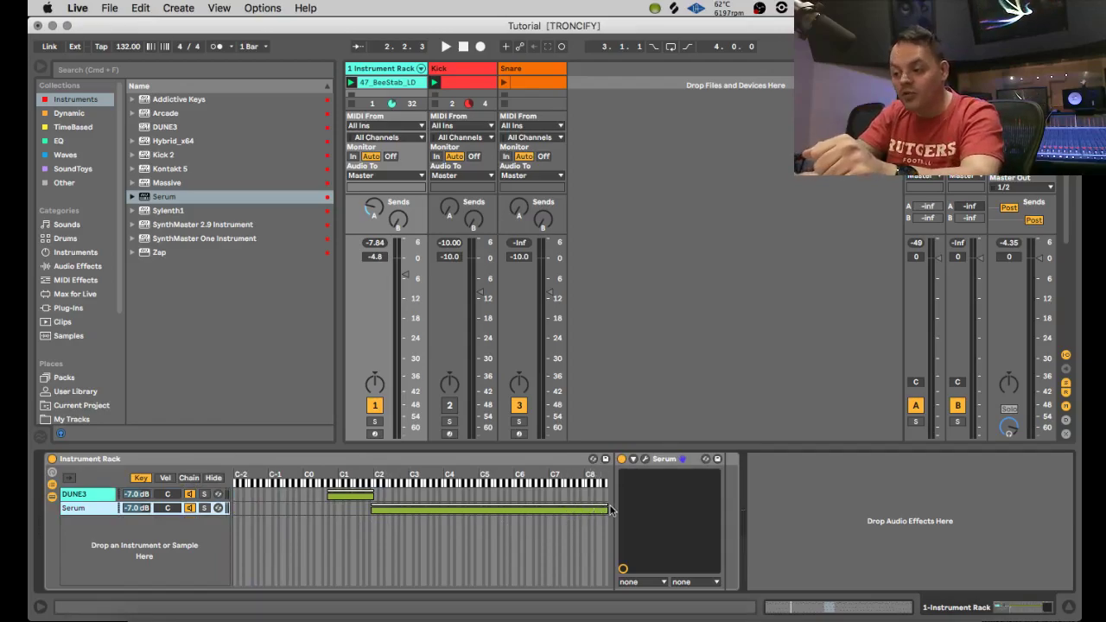
drag(606, 510, 444, 507)
key(space)
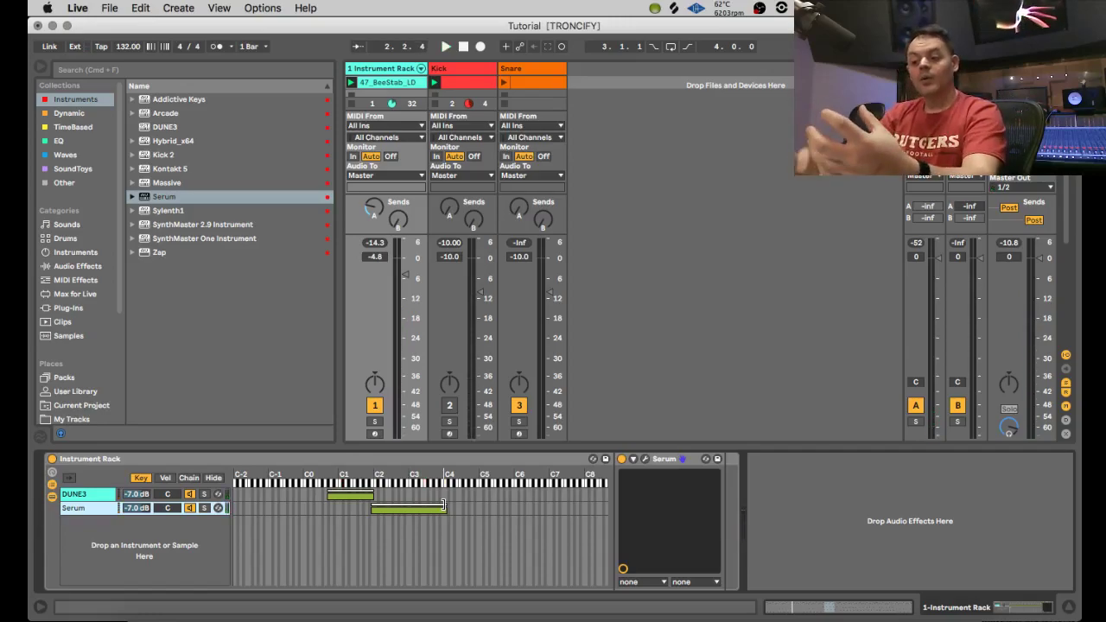
- Overlap both key zones from G#0 to about C4, crossfade DUNE3 out and Serum in toward the higher notes, and play the result
drag(373, 494, 448, 506)
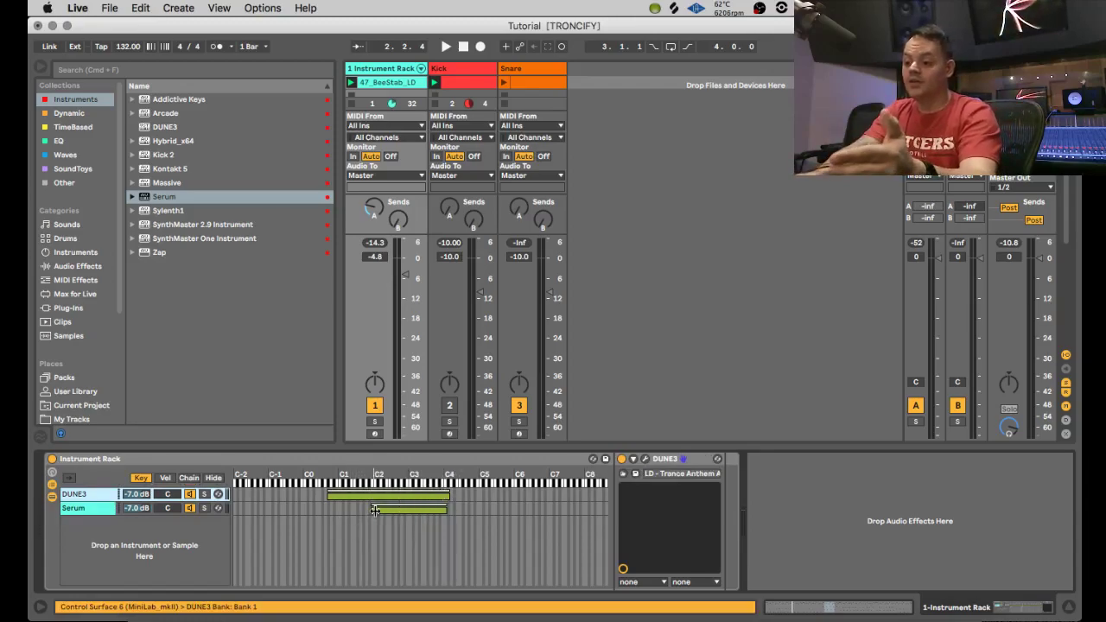
drag(372, 510, 329, 504)
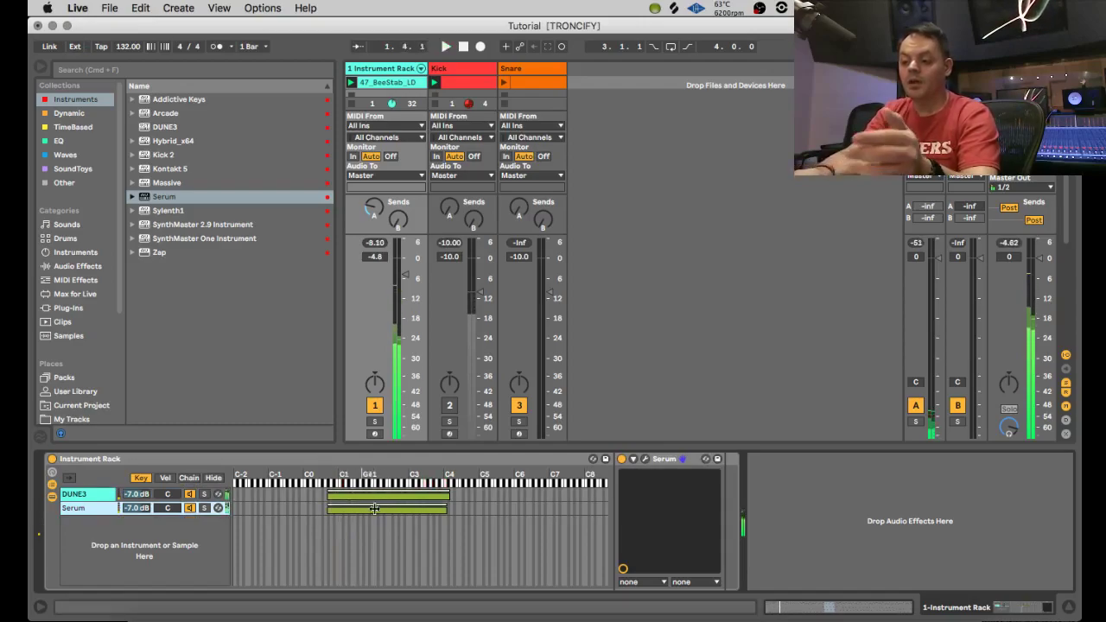
mouse_move(450, 508)
mouse_down()
mouse_move(375, 500)
mouse_move(455, 494)
mouse_up()
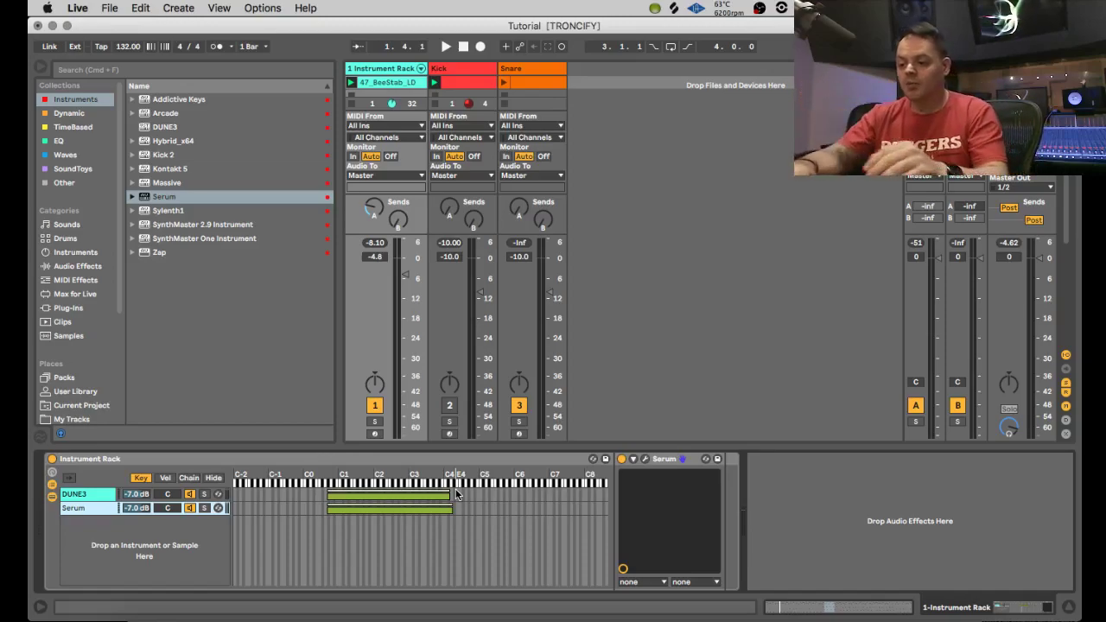
mouse_move(446, 491)
mouse_down()
mouse_move(375, 491)
mouse_move(370, 506)
mouse_move(445, 508)
mouse_up()
key(space)
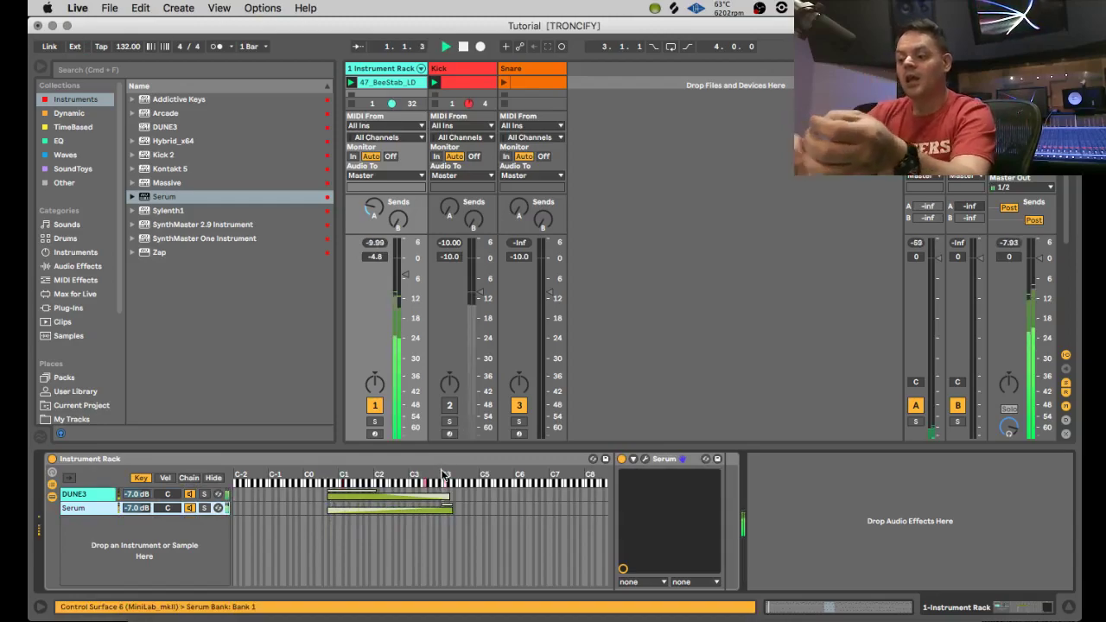